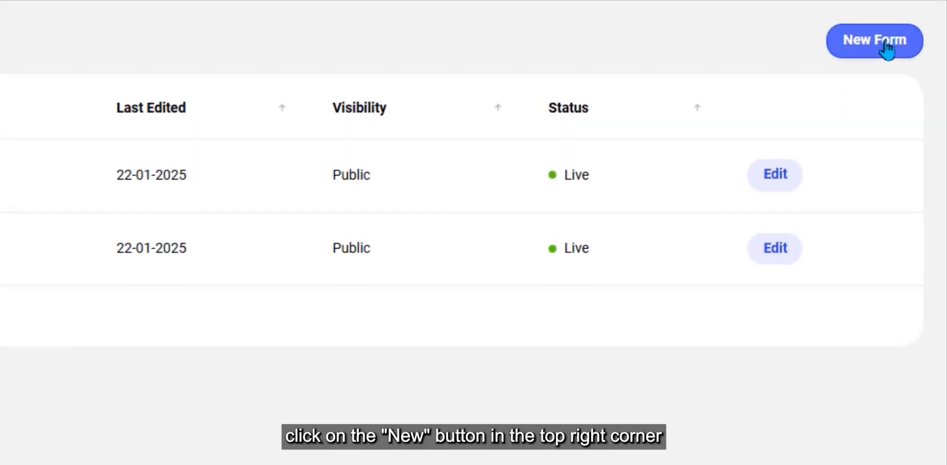
Create a form from scratch named "Leave Application" with the description "Form used for leave approval process"
left_click(886, 49)
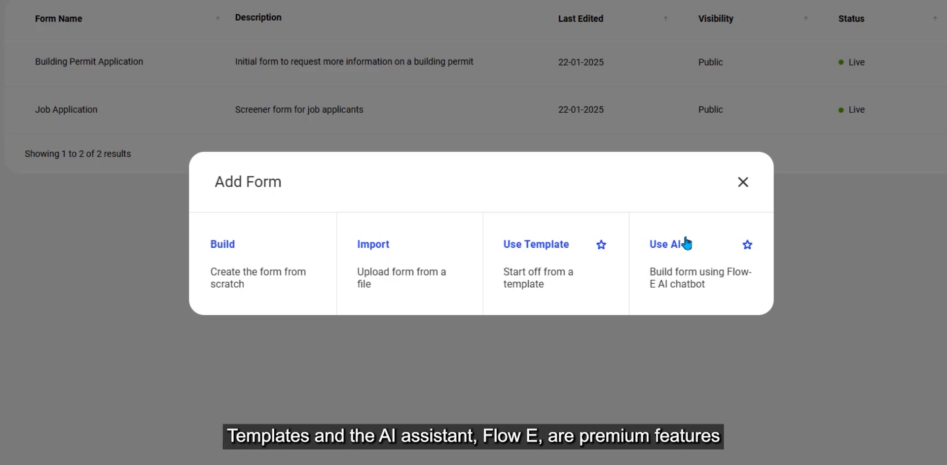
left_click(231, 243)
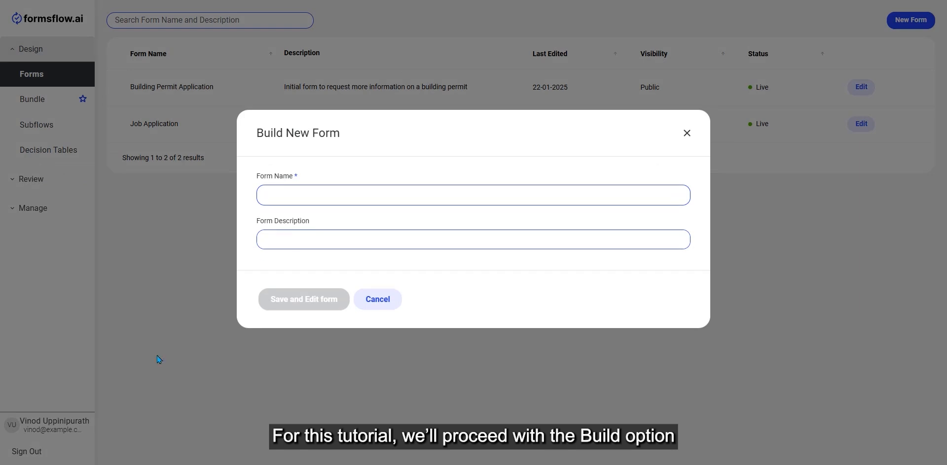
type("Leave Application")
key("Tab")
type("Form used for leave approval process")
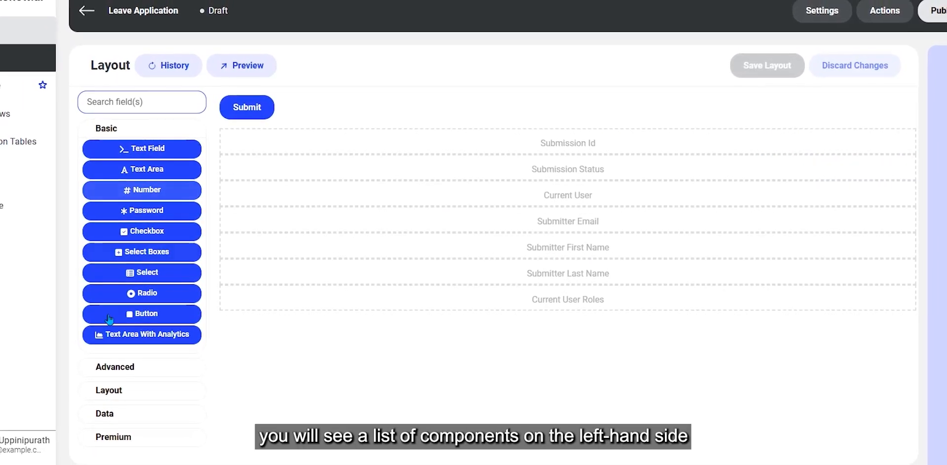
Add a Panel component above the Submit button, title it "Employee Information" and save it
left_click(118, 368)
left_click(118, 409)
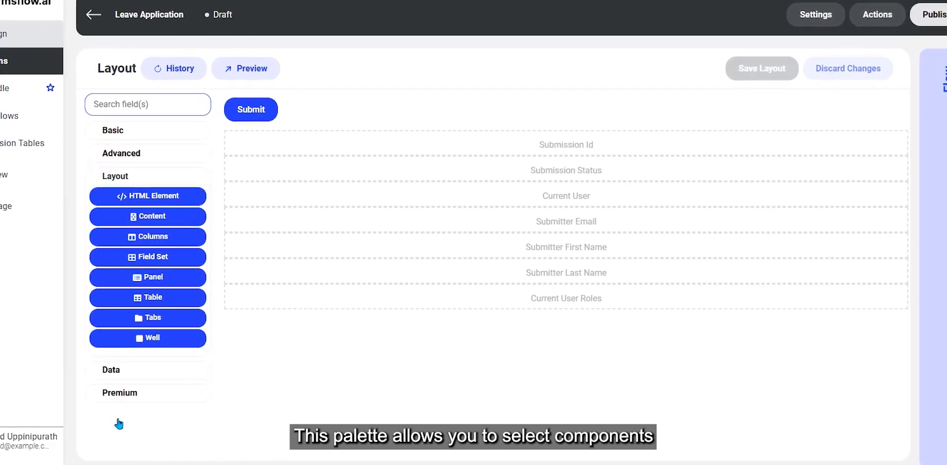
mouse_move(323, 119)
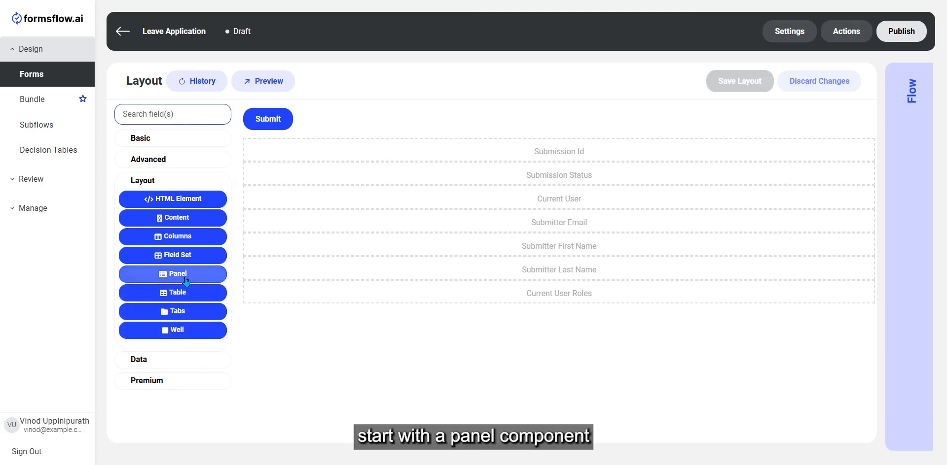
left_click_drag(185, 280, 312, 100)
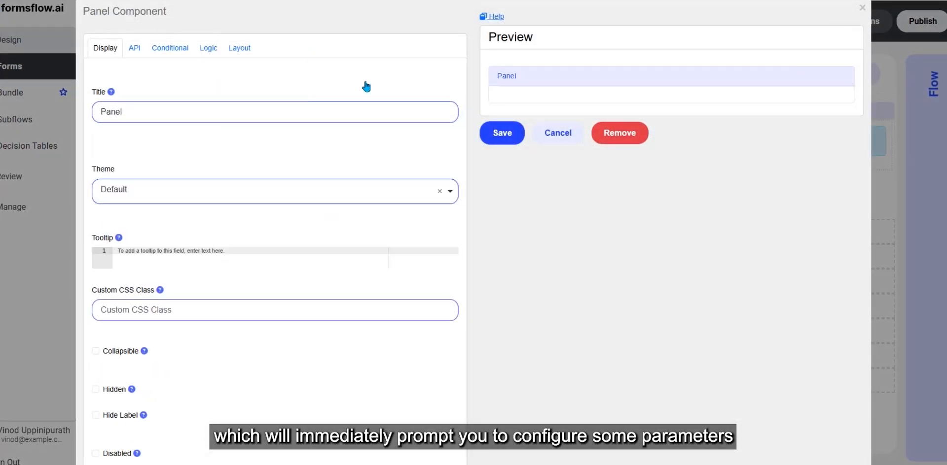
left_click_drag(143, 117, 85, 121)
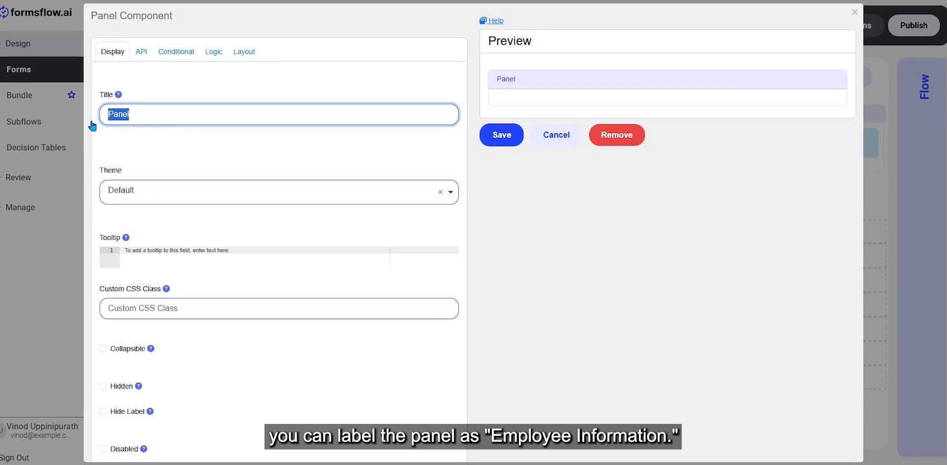
type("Employee I")
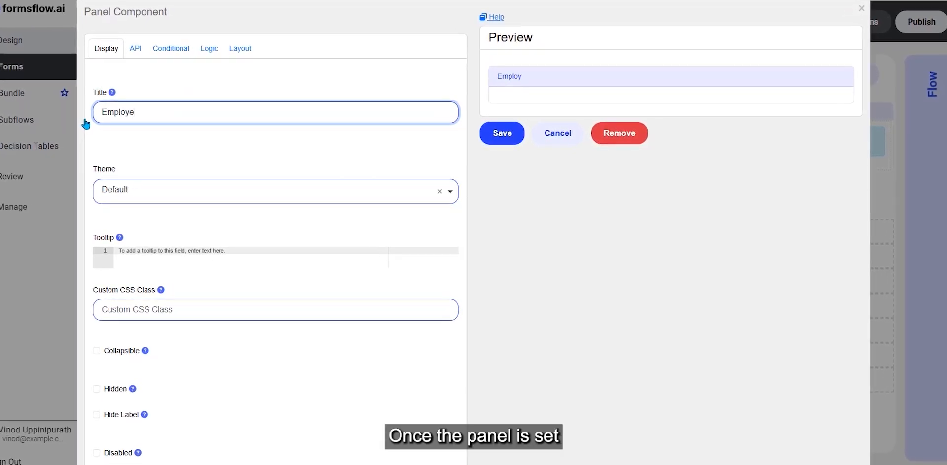
type("nformation")
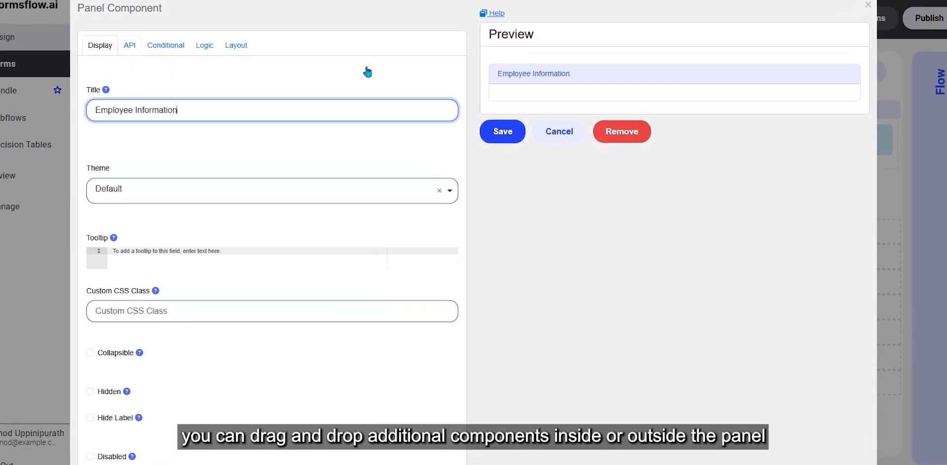
left_click(498, 135)
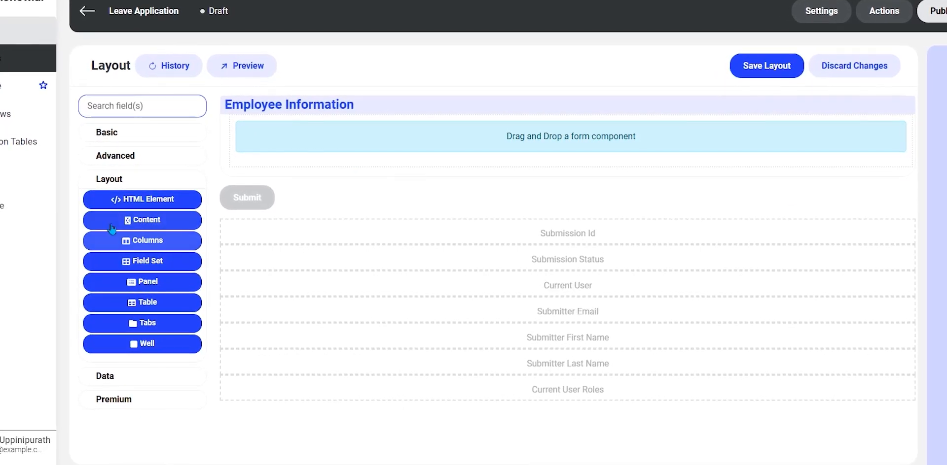
Add a Text Field labelled "Name" inside the Employee Information panel, make it required and save it
left_click(112, 131)
left_click_drag(147, 154, 335, 146)
left_click_drag(105, 87, 43, 92)
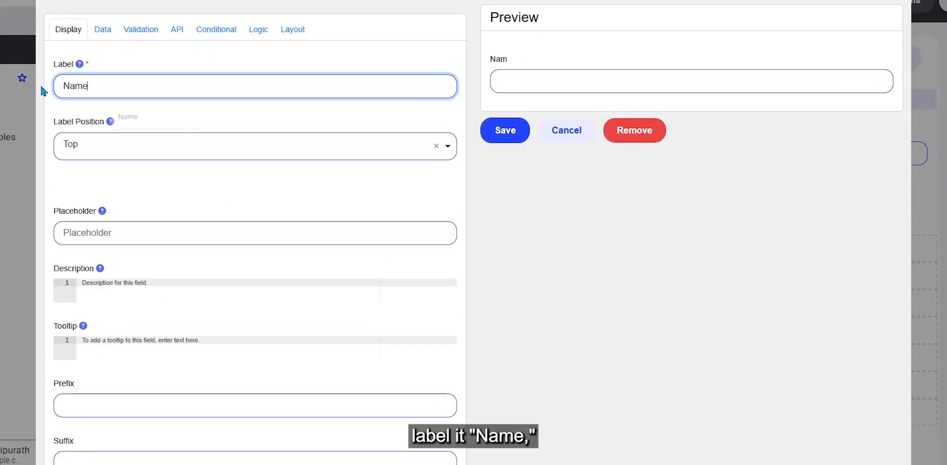
left_click(101, 31)
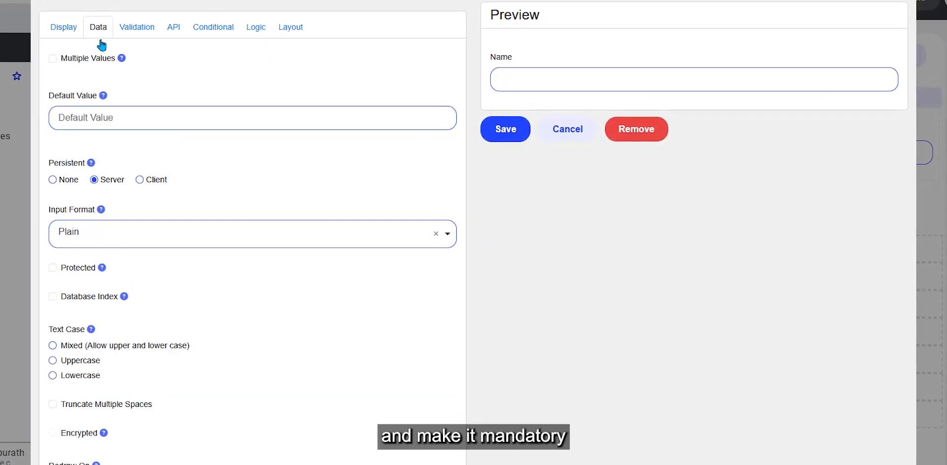
left_click(127, 35)
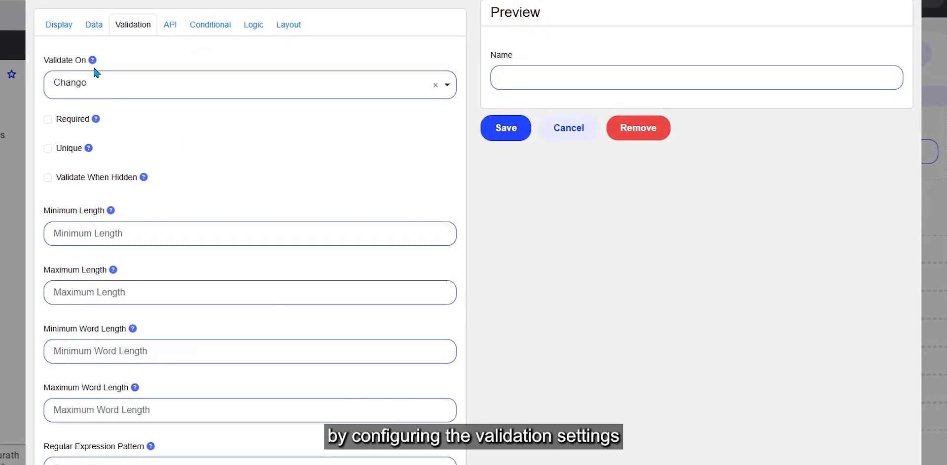
left_click(71, 117)
left_click(168, 23)
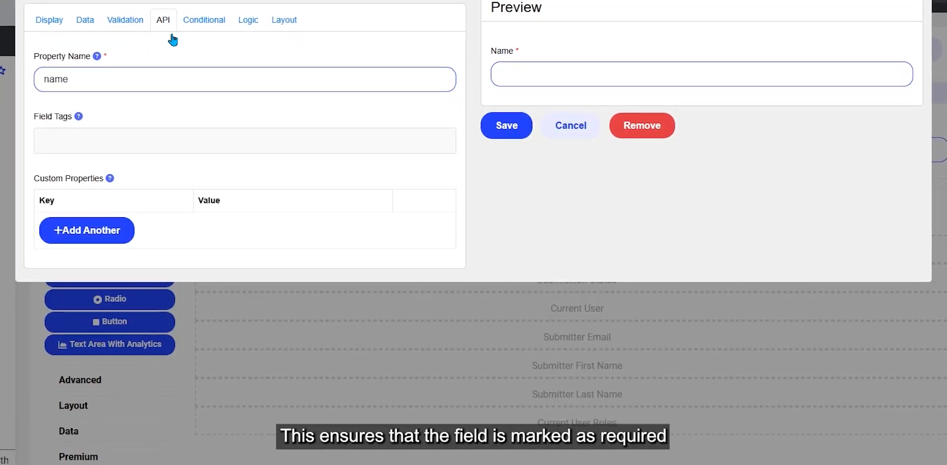
left_click(500, 123)
Add the predefined Email component below the Name field and save it with its default settings
left_click(73, 383)
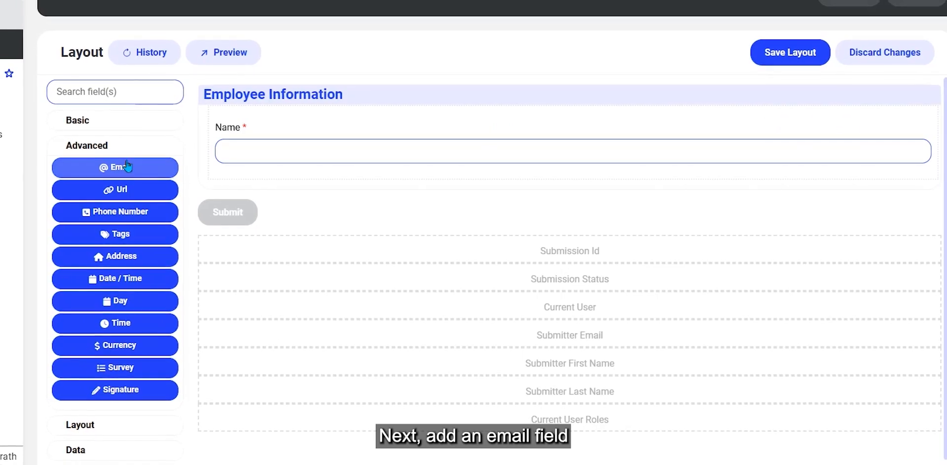
left_click_drag(127, 165, 300, 179)
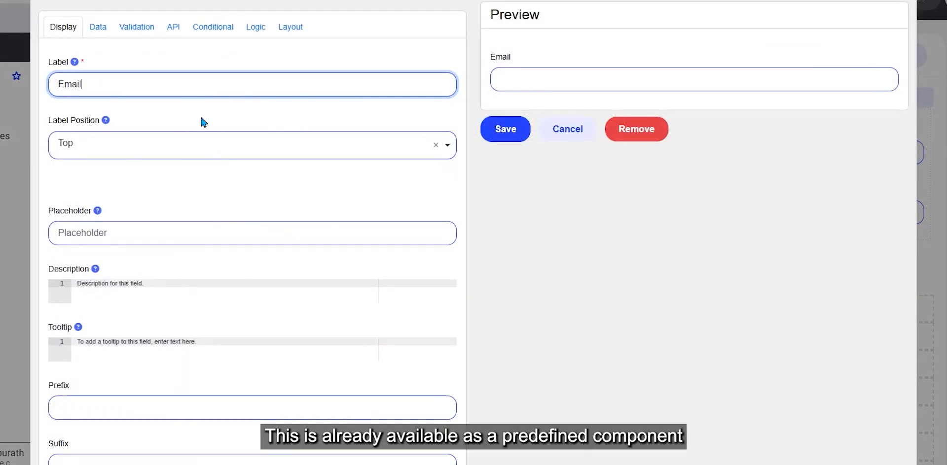
left_click(516, 135)
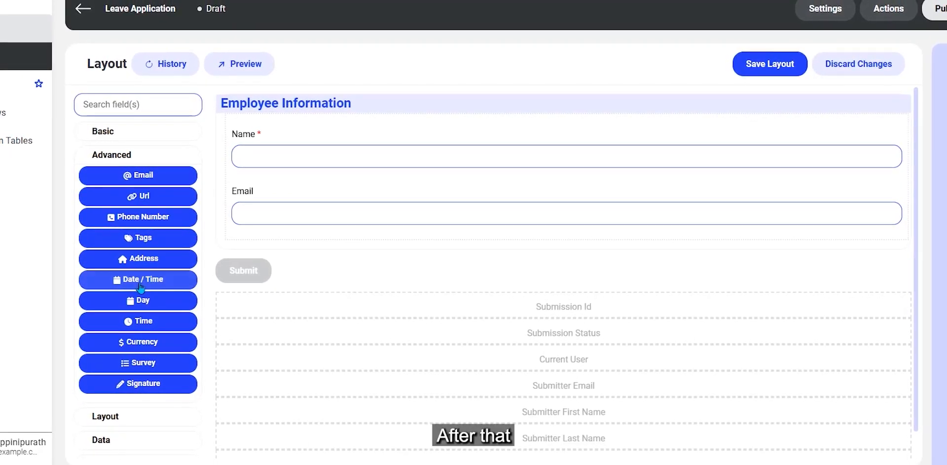
Add a Date / Time component below the Email field and replace its label with "Date of Leave"
left_click_drag(136, 280, 316, 247)
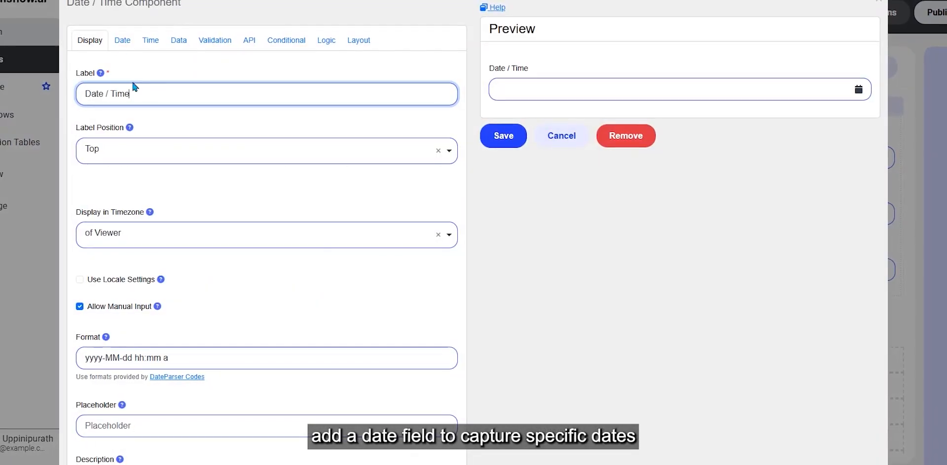
key("BackSpace")
key("BackSpace")
key("BackSpace")
key("BackSpace")
key("BackSpace")
key("BackSpace")
key("BackSpace")
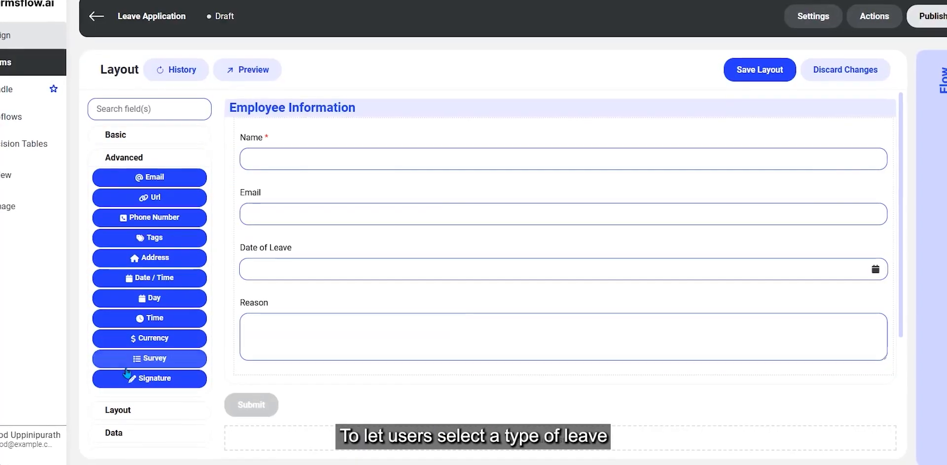
Add a Select component between the Email and Date of Leave fields and label it "Leave Type"
left_click(117, 135)
left_click_drag(150, 271, 347, 241)
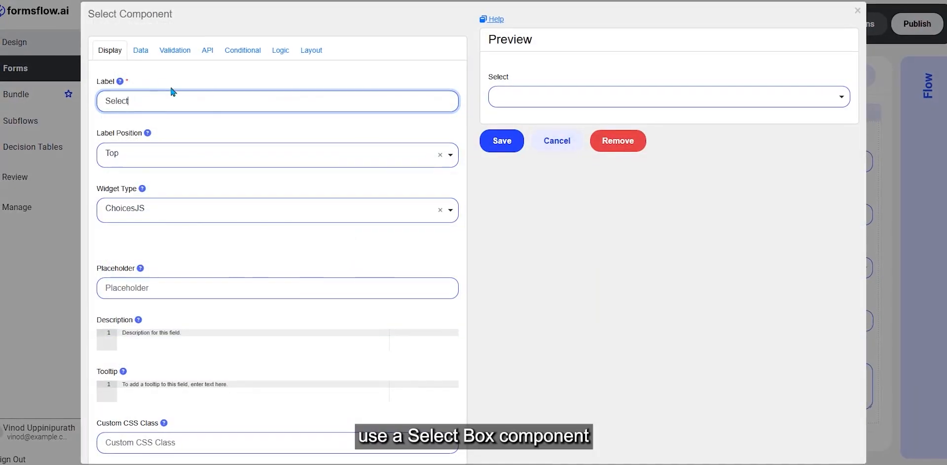
left_click_drag(138, 101, 103, 99)
type("Leave Type")
Enter "Vacation" and a second leave option as the data source values of the Leave Type field
left_click(142, 50)
left_click(188, 311)
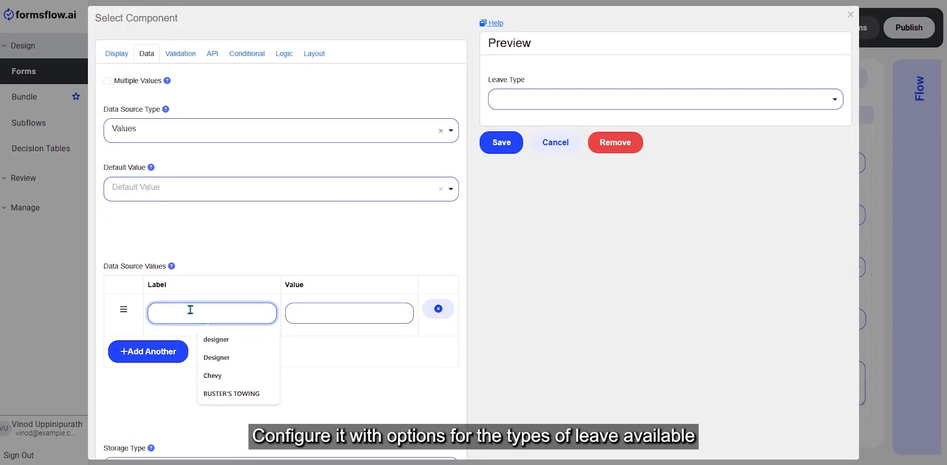
type("EarVacation")
left_click(149, 351)
left_click(182, 355)
type("Si")
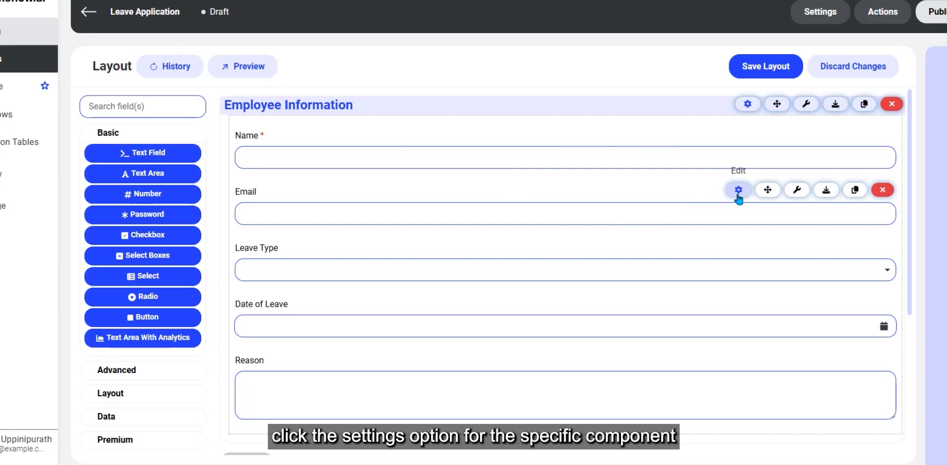
Make the existing Email field required and save the component
left_click(738, 190)
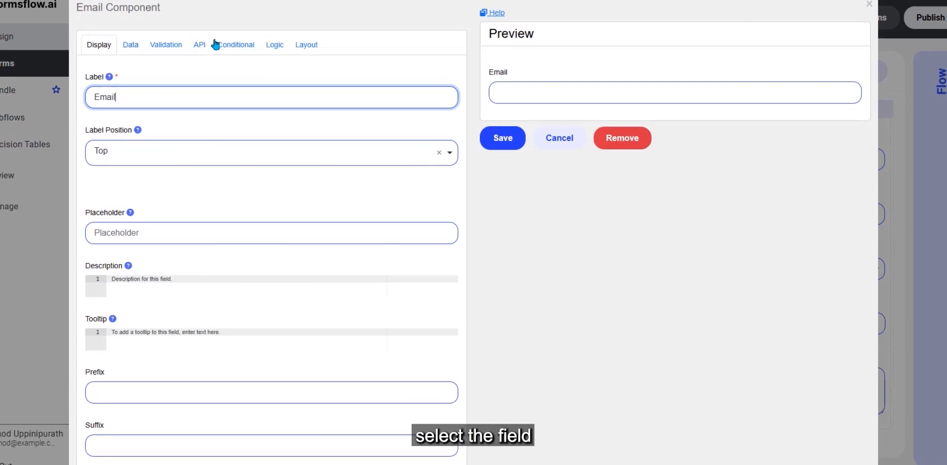
left_click(163, 45)
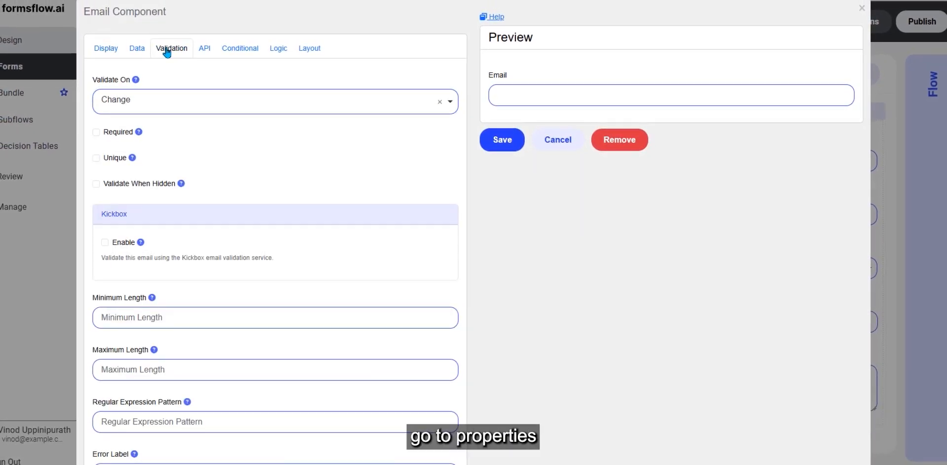
left_click(105, 135)
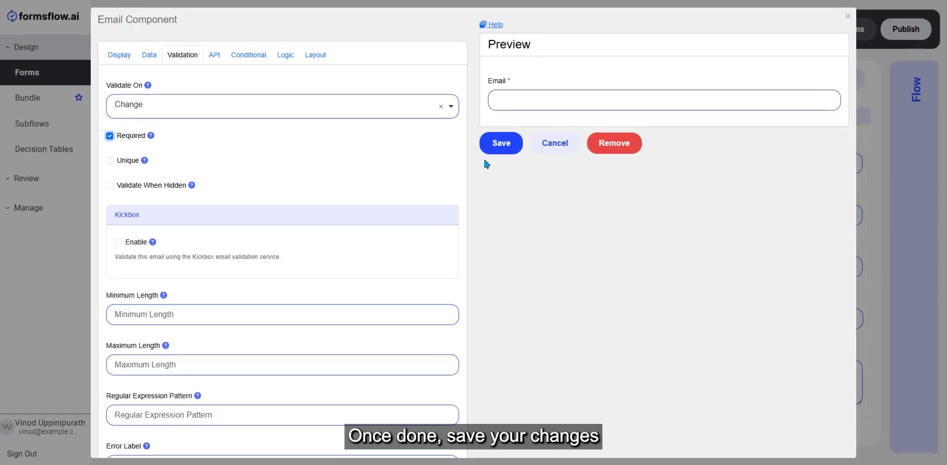
left_click(500, 150)
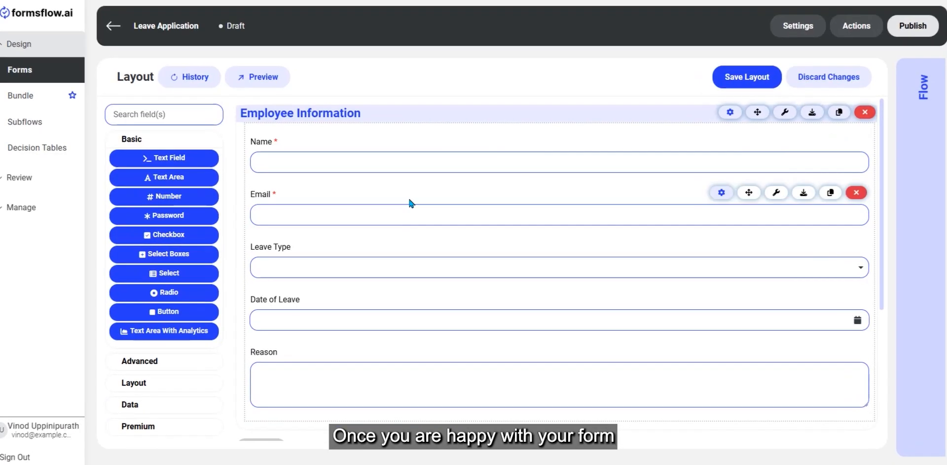
Save the form layout and open a preview of the form
left_click(749, 81)
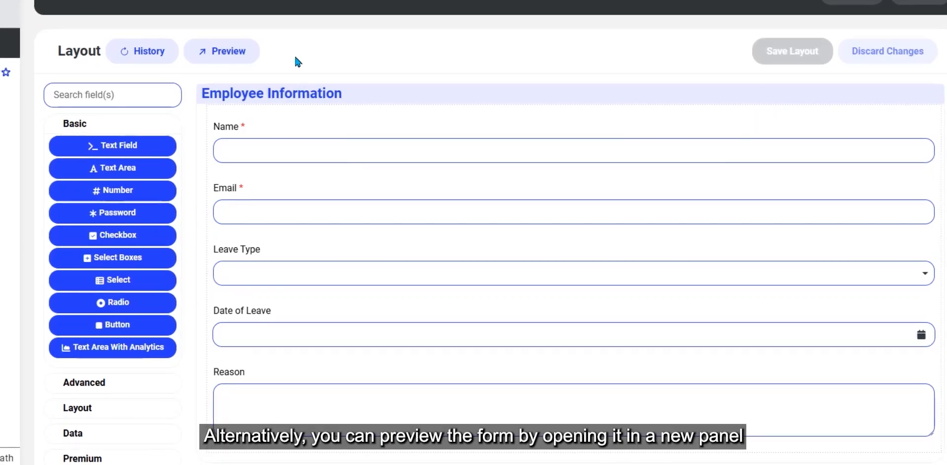
left_click(250, 65)
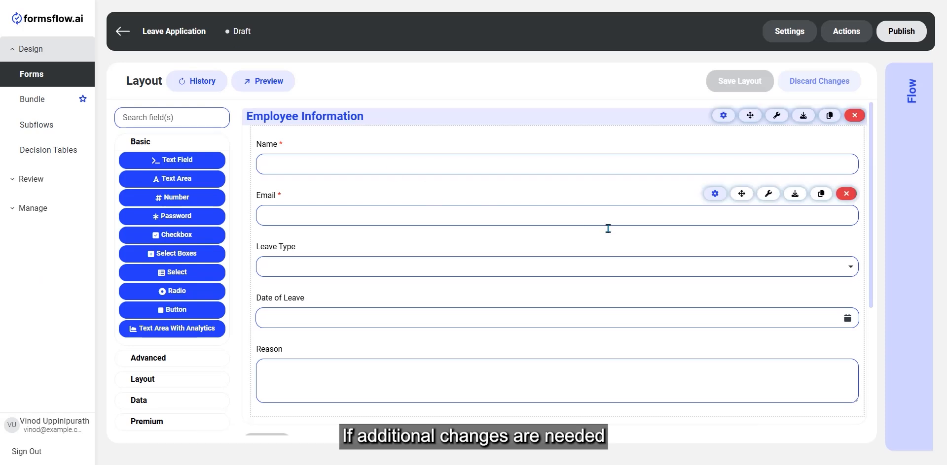
Make the Leave Type field required and save the form layout again
left_click(715, 247)
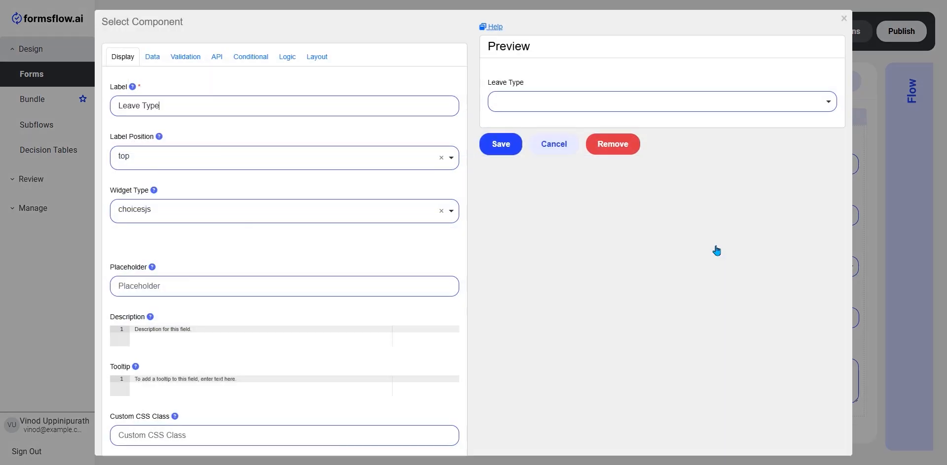
left_click(185, 57)
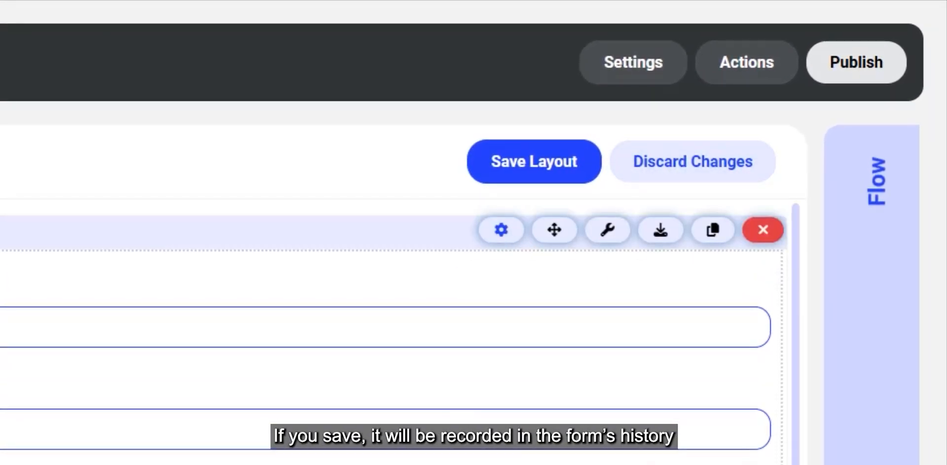
left_click(510, 168)
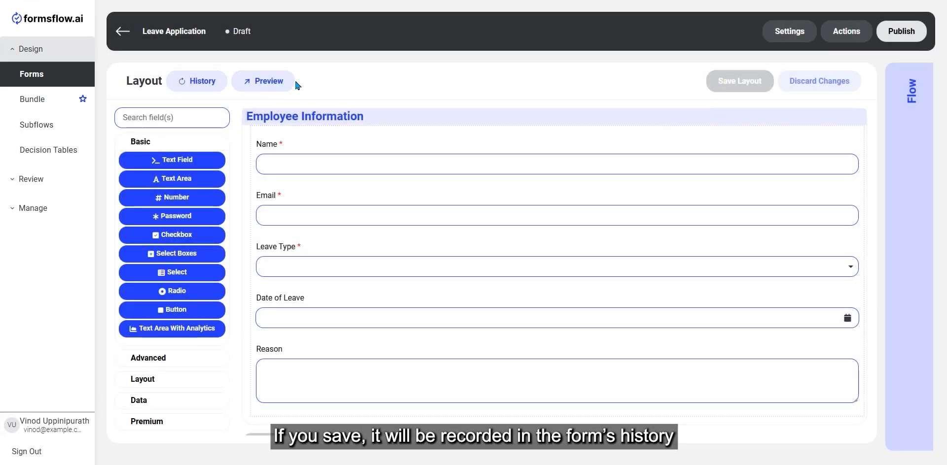
Review the saved versions in the form's history and close it
left_click(196, 81)
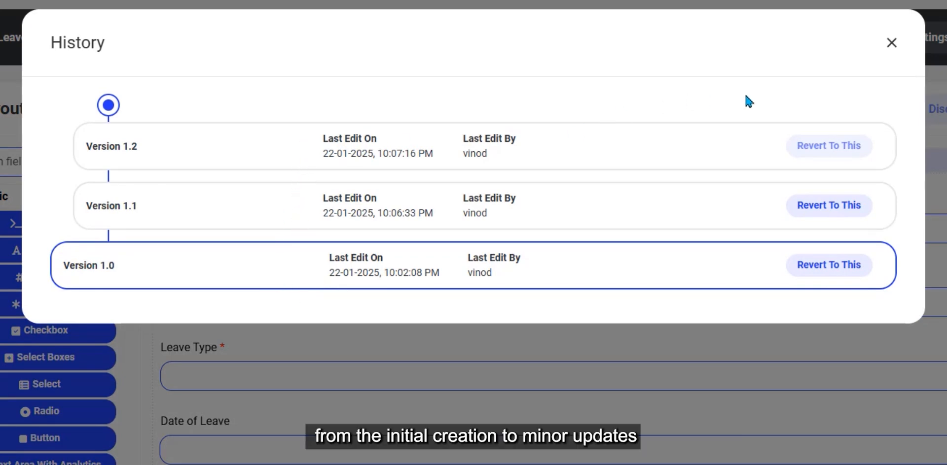
left_click(892, 44)
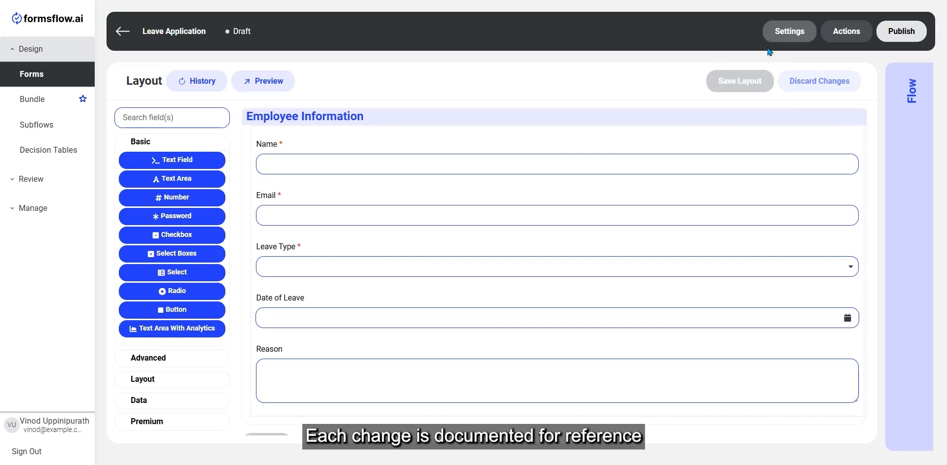